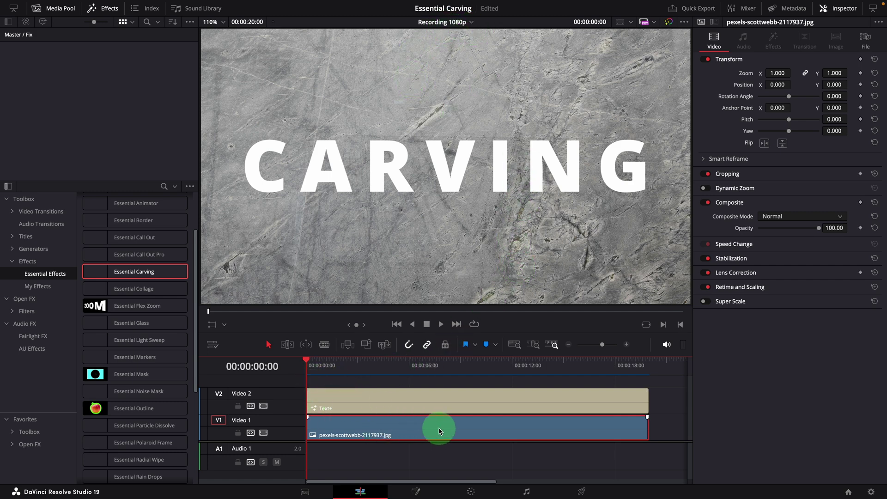
Combine the CARVING title and stone clips into a single Fusion clip
{"action": "left_click", "coordinate": [450, 396]}
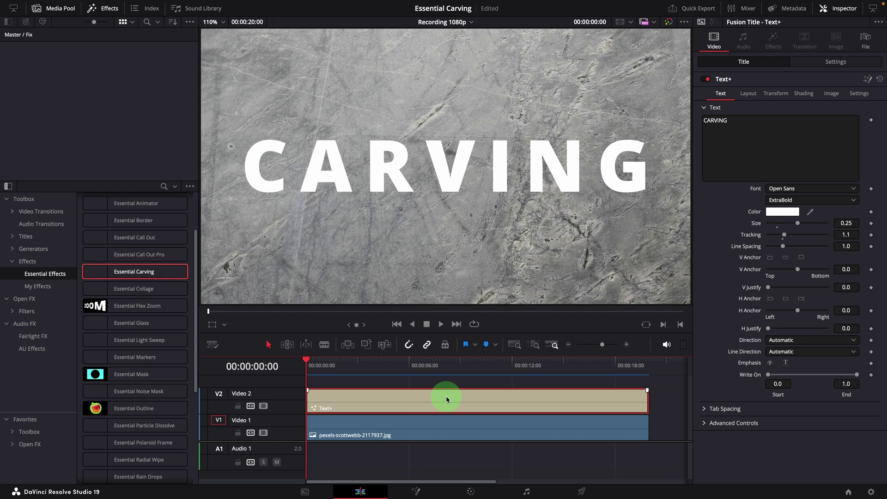
{"action": "mouse_move", "coordinate": [306, 359]}
{"action": "left_mouse_down"}
{"action": "mouse_move", "coordinate": [638, 398]}
{"action": "mouse_move", "coordinate": [307, 373]}
{"action": "left_mouse_up"}
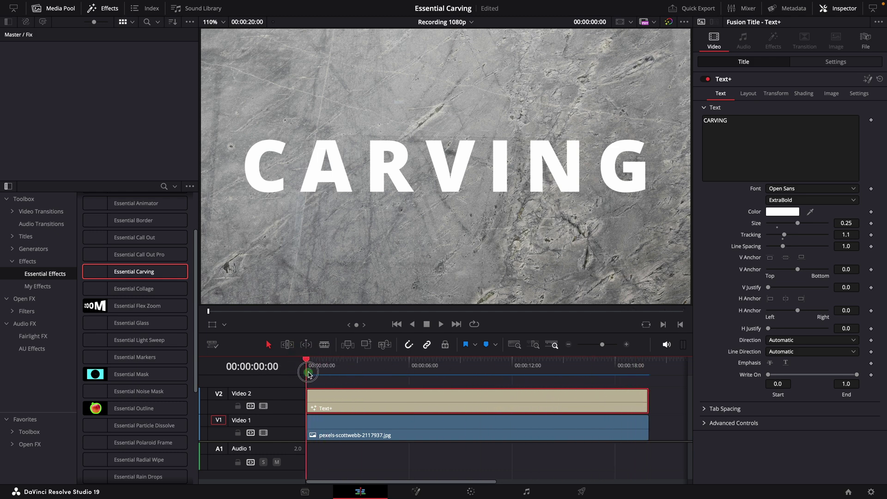
{"action": "left_click_drag", "start_coordinate": [576, 382], "coordinate": [624, 444]}
{"action": "right_click", "coordinate": [585, 393]}
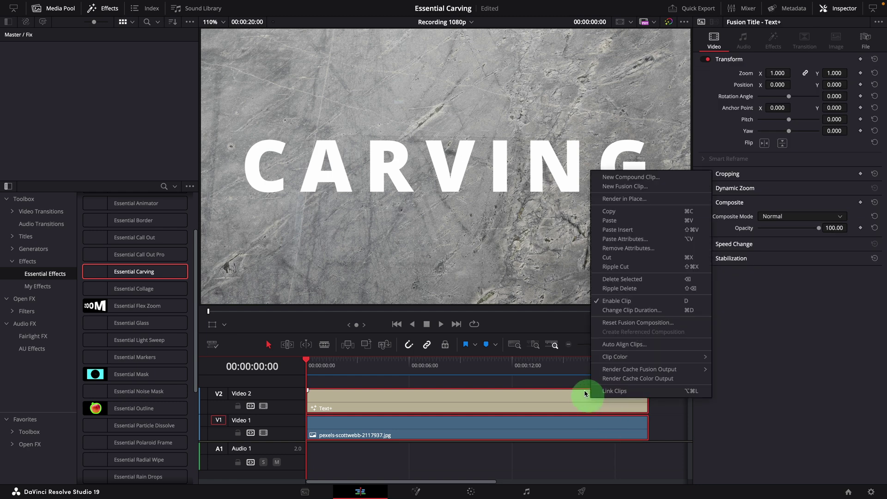
{"action": "left_click", "coordinate": [625, 187]}
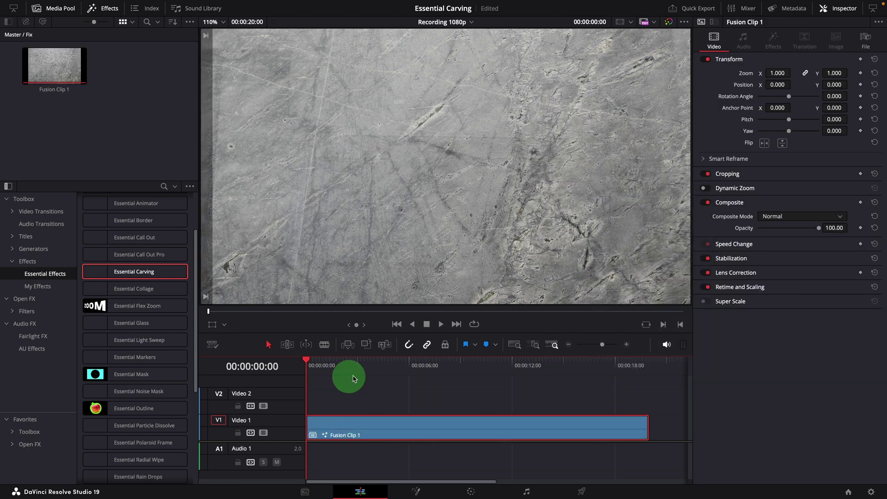
Apply Essential Carving to the Fusion clip and check it at 00:00:06:13
{"action": "left_click_drag", "start_coordinate": [149, 276], "coordinate": [418, 261]}
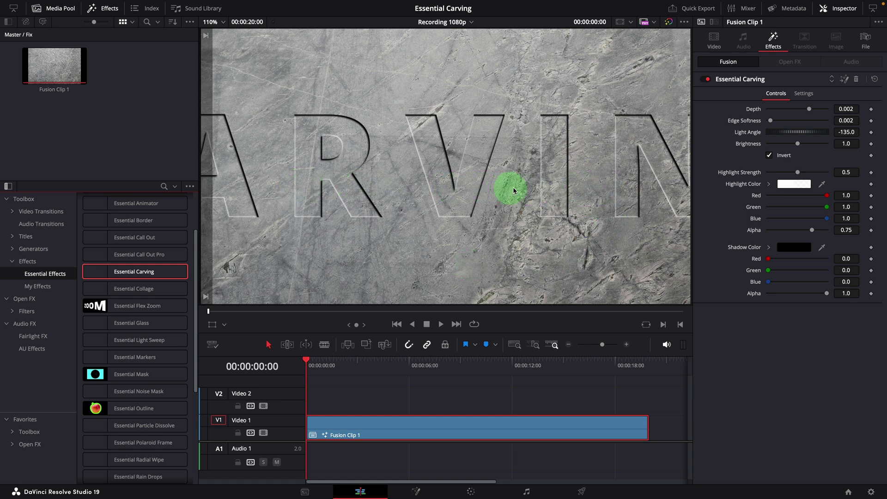
{"action": "scroll", "coordinate": [572, 181], "scroll_direction": "down", "scroll_amount": 1}
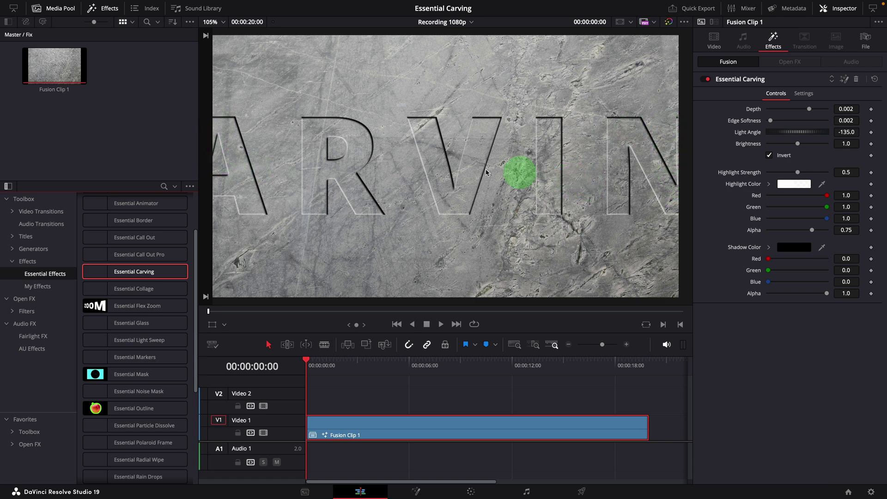
{"action": "left_click_drag", "start_coordinate": [309, 360], "coordinate": [386, 378]}
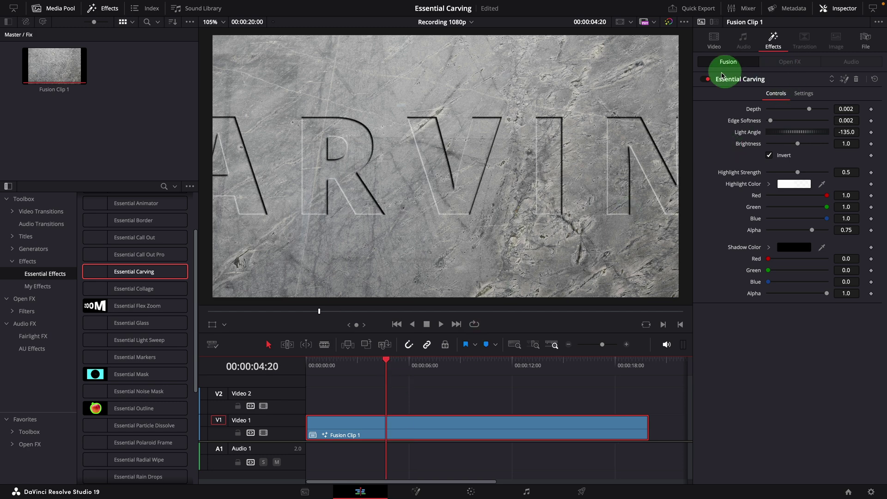
Open the Fusion clip's node graph and expand the EssentialCarving group node
{"action": "left_click", "coordinate": [845, 83]}
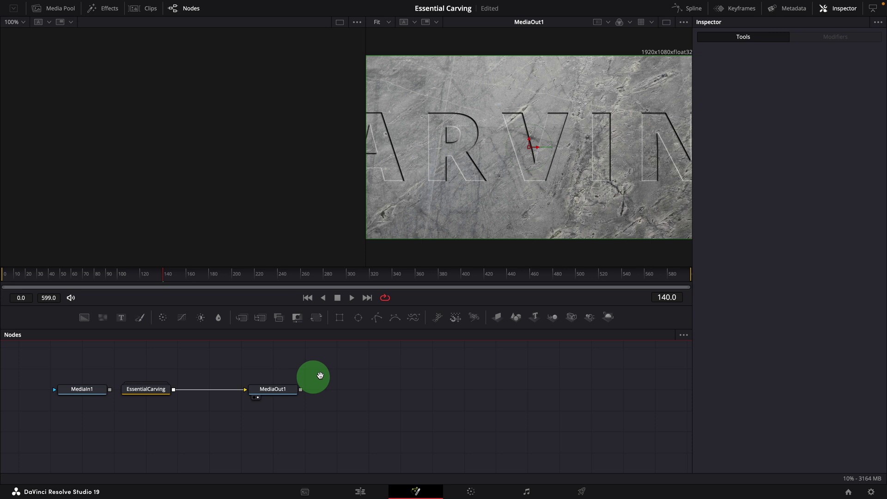
{"action": "left_click_drag", "start_coordinate": [317, 376], "coordinate": [518, 372]}
{"action": "double_click", "coordinate": [354, 384]}
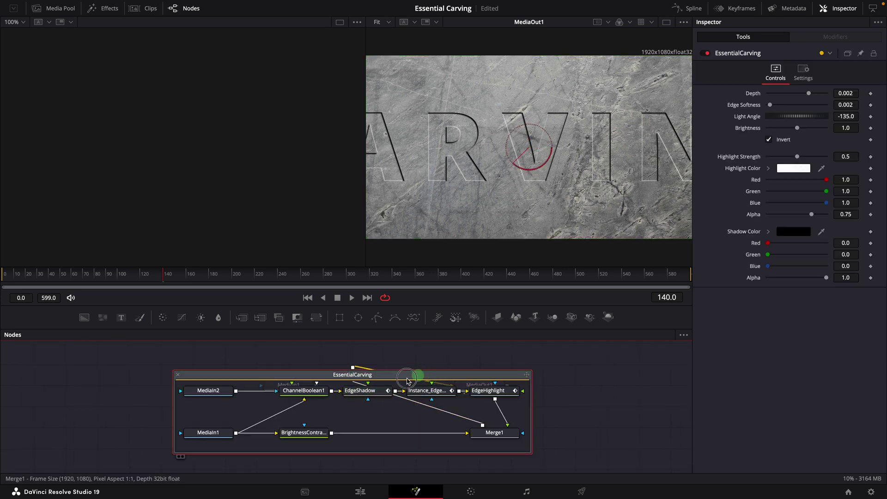
{"action": "left_click_drag", "start_coordinate": [418, 375], "coordinate": [418, 396]}
{"action": "left_click_drag", "start_coordinate": [475, 384], "coordinate": [571, 363]}
{"action": "key", "text": "ctrl+z"}
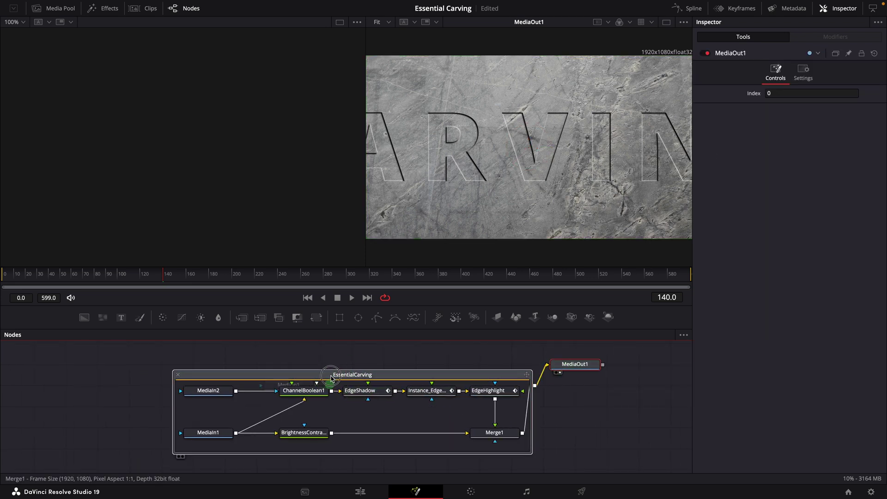
Show MediaIn2's CARVING image, then MediaIn1's stone texture, in the left viewer
{"action": "left_click", "coordinate": [511, 390]}
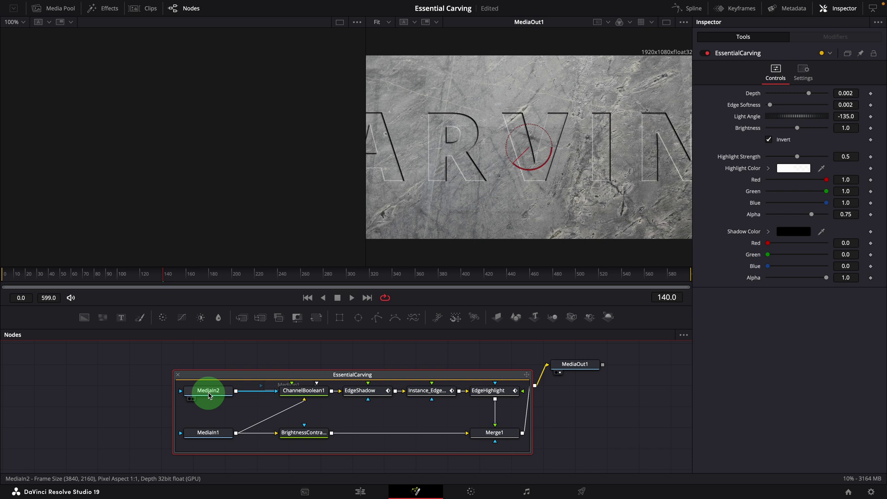
{"action": "left_click_drag", "start_coordinate": [208, 395], "coordinate": [172, 156]}
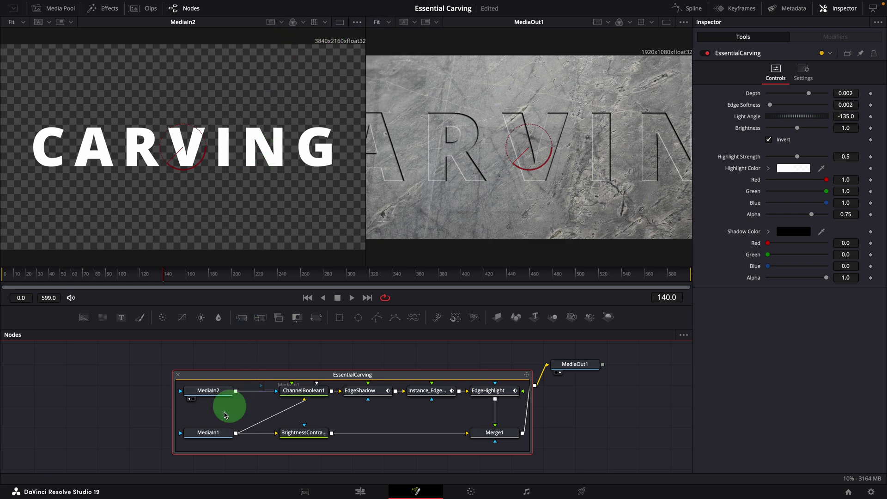
{"action": "left_click_drag", "start_coordinate": [209, 434], "coordinate": [244, 197]}
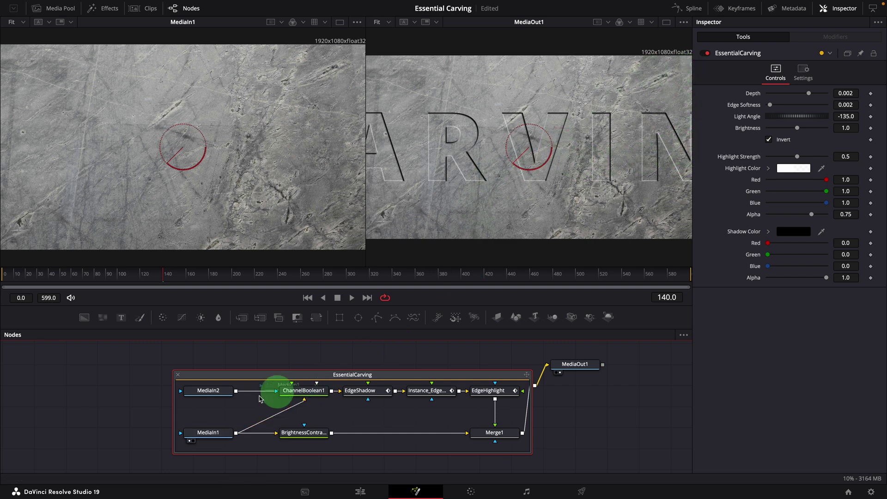
Show the MediaIn2 CARVING text in the left viewer and save the project
{"action": "left_click", "coordinate": [217, 393]}
{"action": "left_click_drag", "start_coordinate": [217, 392], "coordinate": [271, 169]}
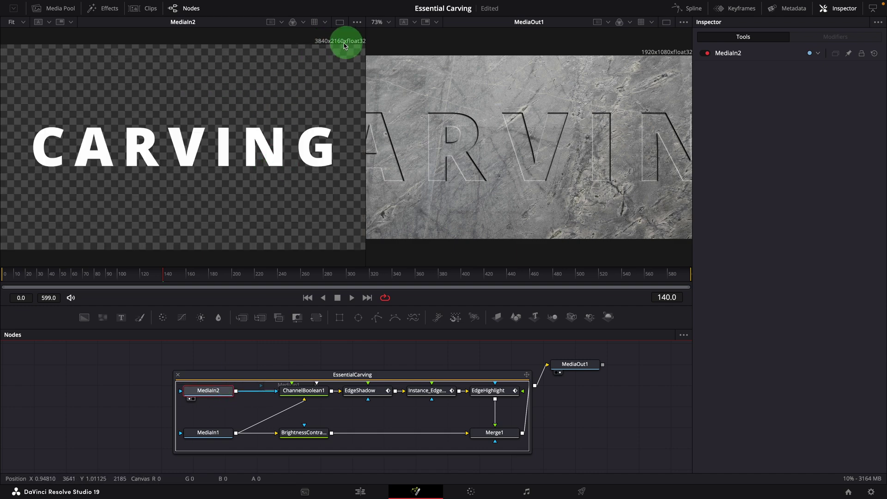
{"action": "key", "text": "ctrl+s"}
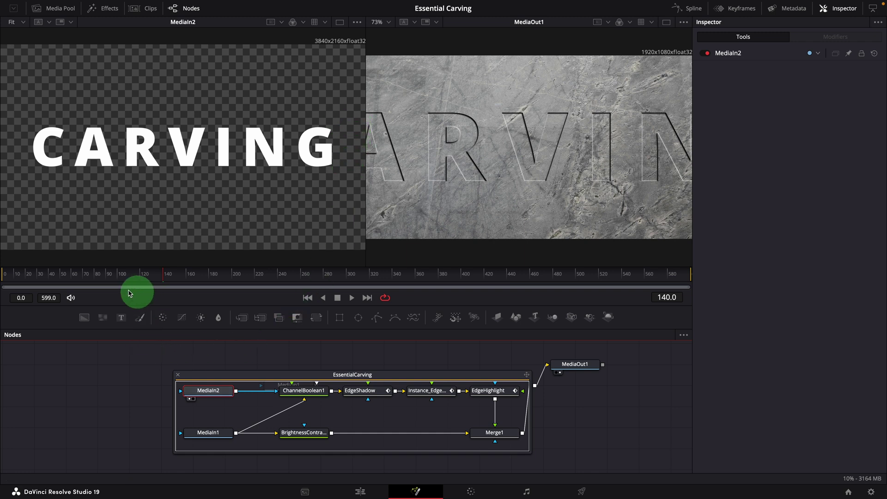
Scrub the Fusion ruler to frames 88, 253 and 157 to check where the text disappears
{"action": "left_click", "coordinate": [104, 276]}
{"action": "mouse_move", "coordinate": [145, 277]}
{"action": "left_mouse_down"}
{"action": "mouse_move", "coordinate": [200, 279]}
{"action": "mouse_move", "coordinate": [160, 278]}
{"action": "left_mouse_up"}
{"action": "left_click_drag", "start_coordinate": [289, 280], "coordinate": [293, 280]}
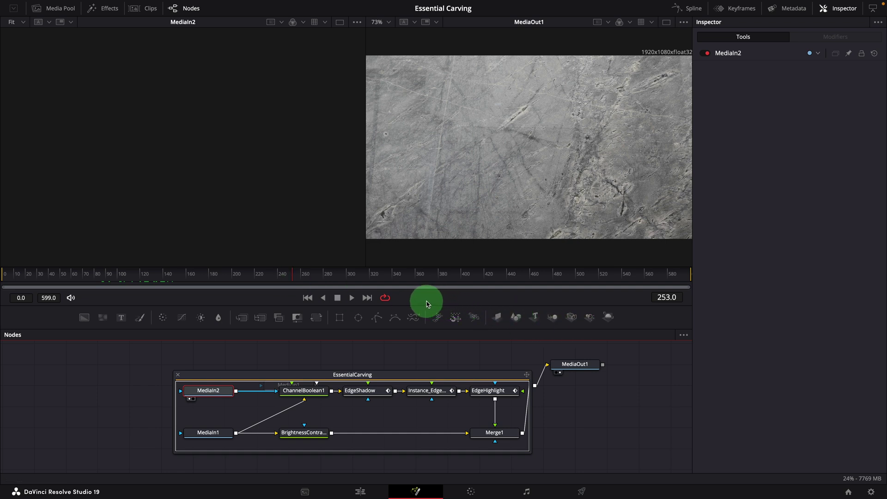
{"action": "left_click_drag", "start_coordinate": [278, 277], "coordinate": [174, 279]}
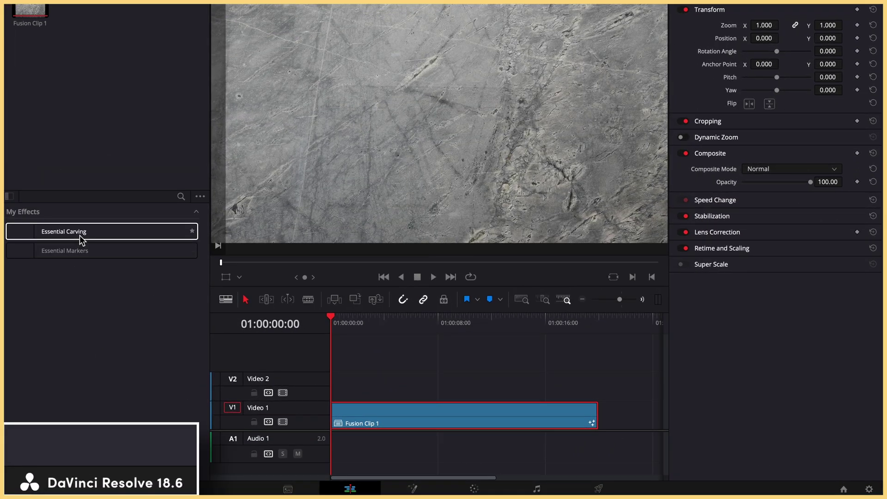
Apply Essential Carving, then review the carving's node chain on the Fusion page at later frames
{"action": "left_click_drag", "start_coordinate": [79, 235], "coordinate": [427, 152]}
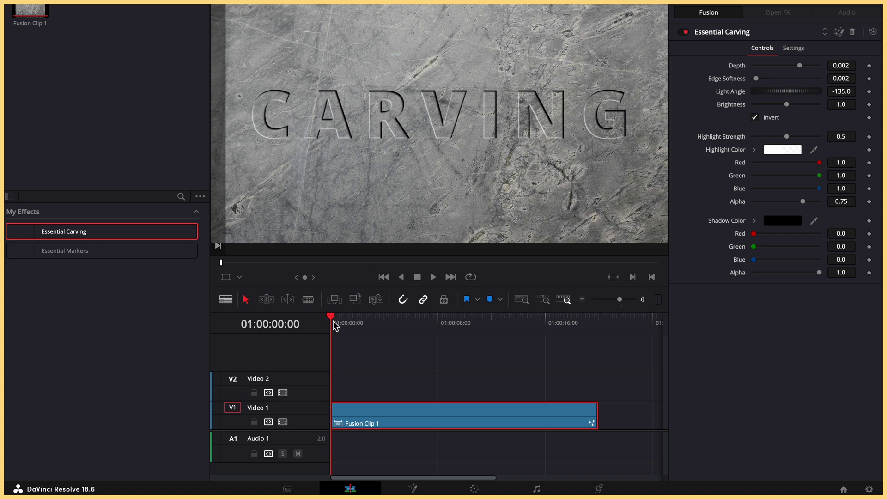
{"action": "left_click_drag", "start_coordinate": [334, 324], "coordinate": [340, 360]}
{"action": "key", "text": "shift+5"}
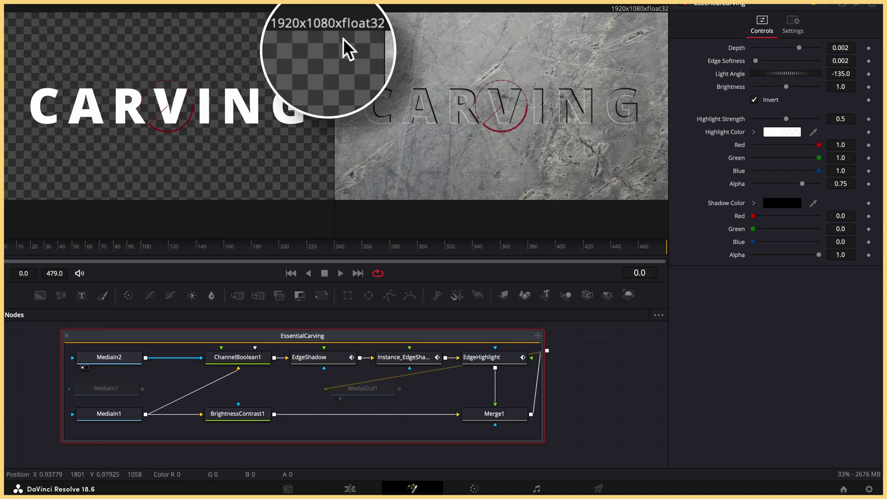
{"action": "left_click_drag", "start_coordinate": [93, 248], "coordinate": [413, 267]}
{"action": "left_click_drag", "start_coordinate": [509, 259], "coordinate": [635, 243]}
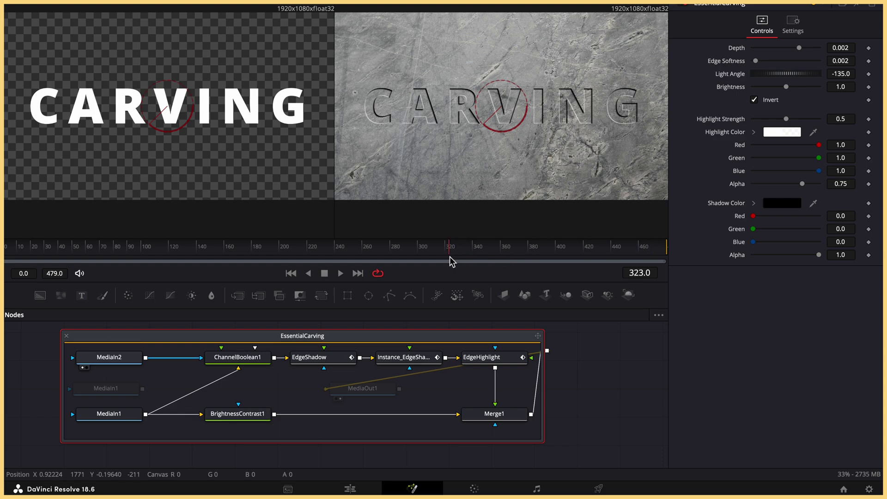
{"action": "left_click_drag", "start_coordinate": [400, 359], "coordinate": [491, 335]}
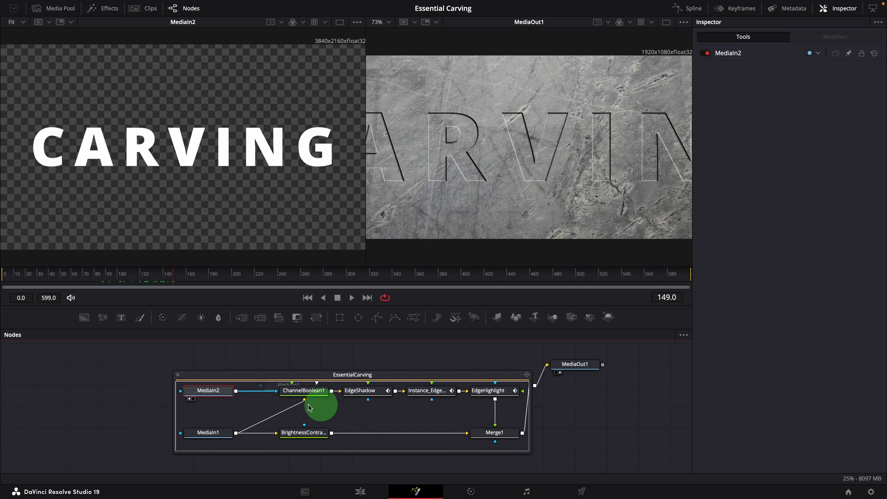
Switch MediaIn2's Media Source to Background and back to Timeline, then review from frame 158
{"action": "left_click", "coordinate": [209, 395]}
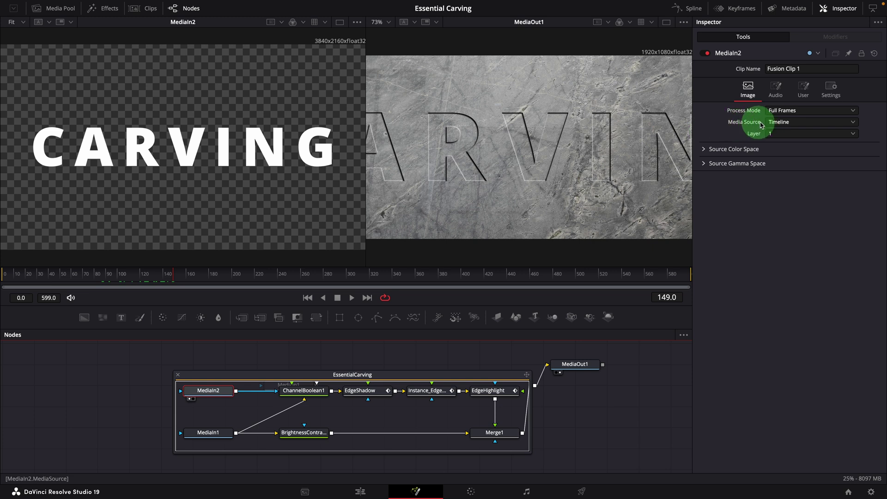
{"action": "left_click", "coordinate": [819, 123]}
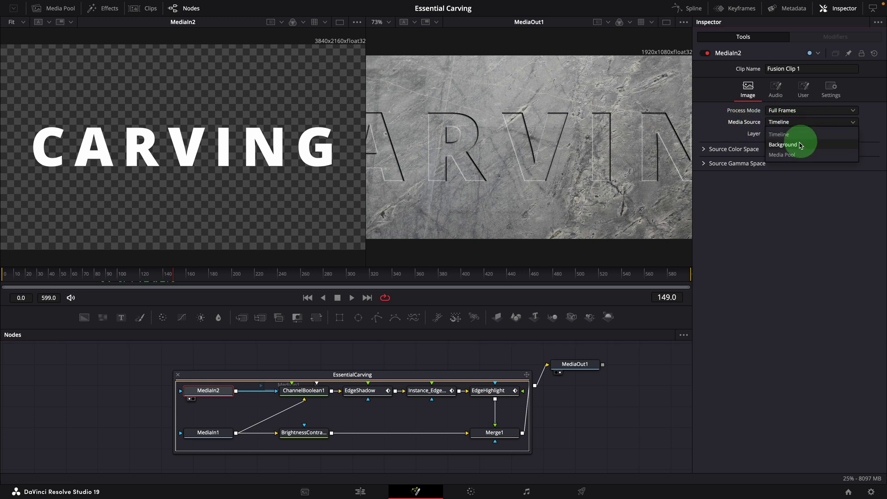
{"action": "left_click", "coordinate": [786, 145]}
{"action": "left_click", "coordinate": [798, 123]}
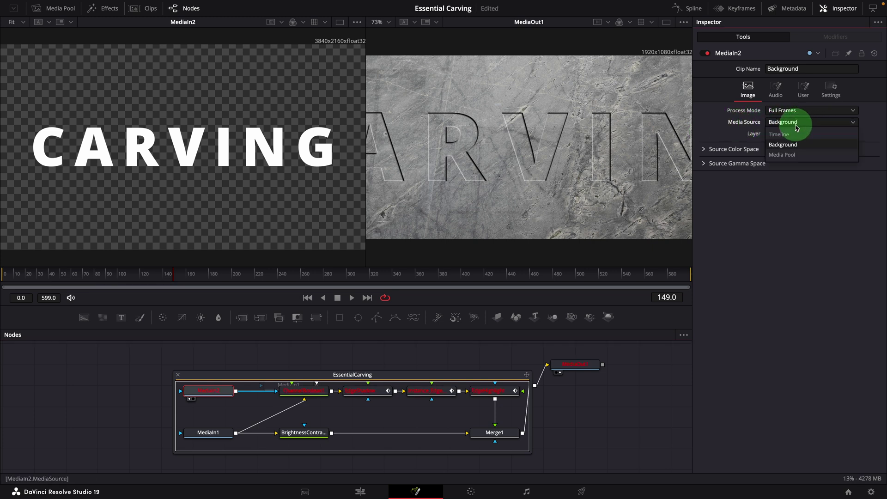
{"action": "left_click", "coordinate": [785, 136]}
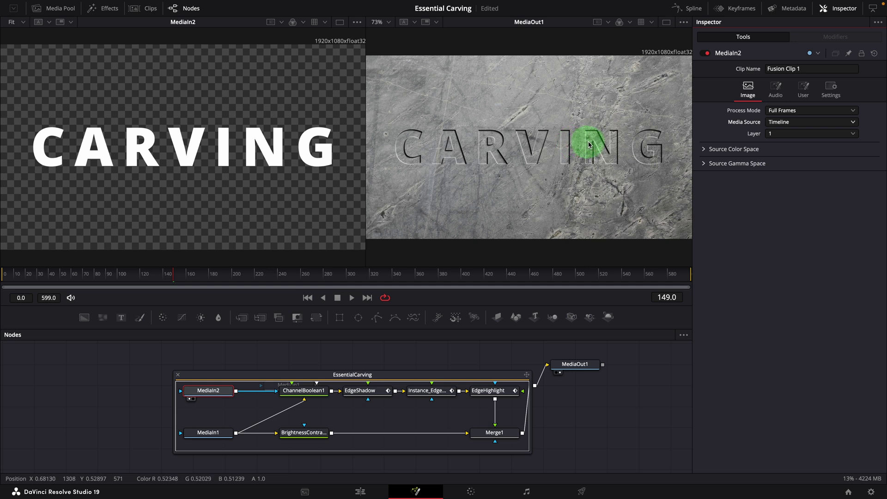
{"action": "left_click", "coordinate": [184, 276]}
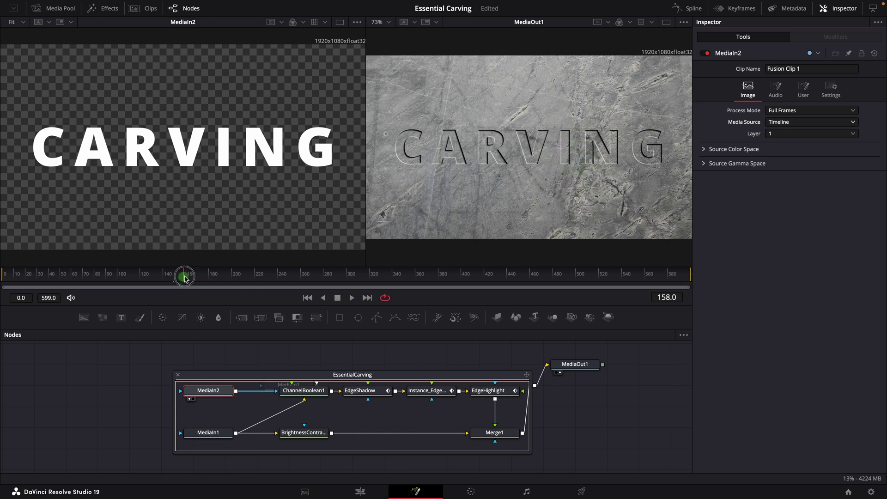
{"action": "left_click_drag", "start_coordinate": [263, 279], "coordinate": [133, 277]}
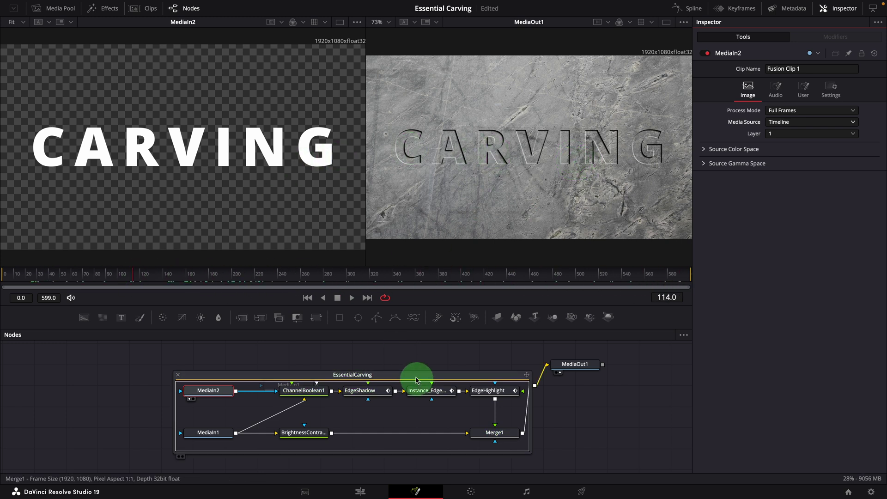
Reset the carving's light angle to -135 and brightness to 1.0, and reduce the depth
{"action": "left_click", "coordinate": [362, 373]}
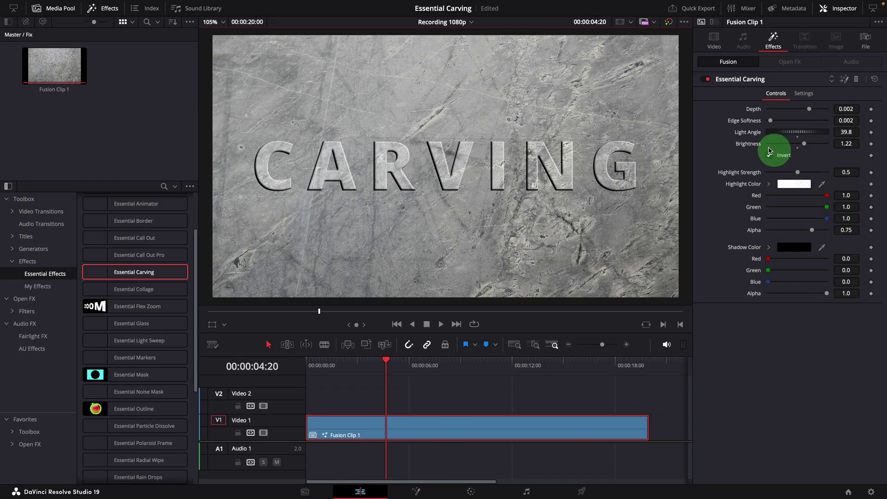
{"action": "double_click", "coordinate": [745, 133]}
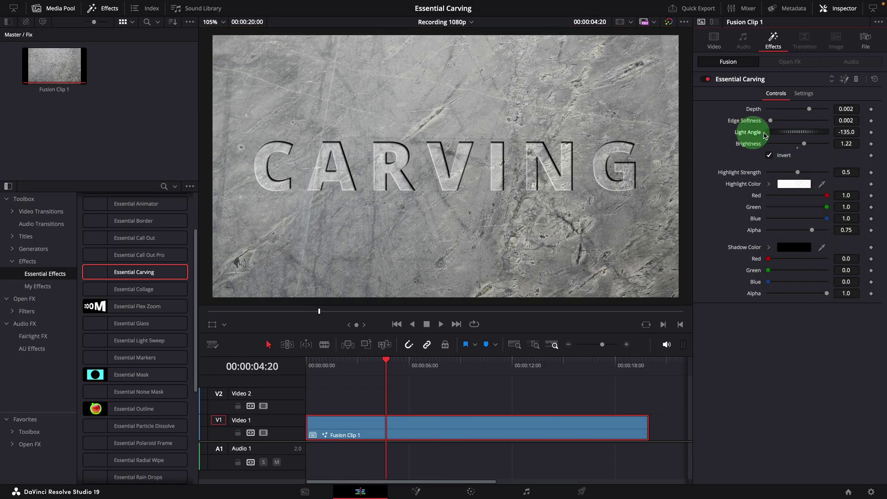
{"action": "double_click", "coordinate": [748, 143]}
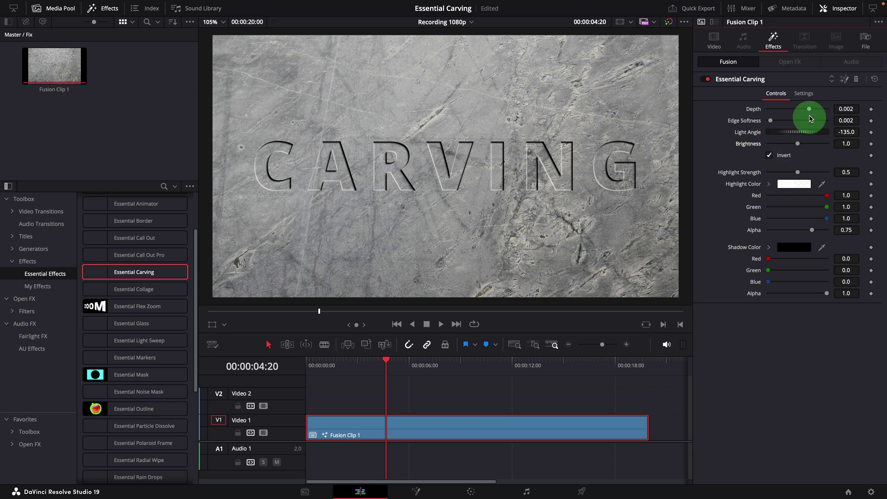
{"action": "left_click_drag", "start_coordinate": [809, 118], "coordinate": [793, 119]}
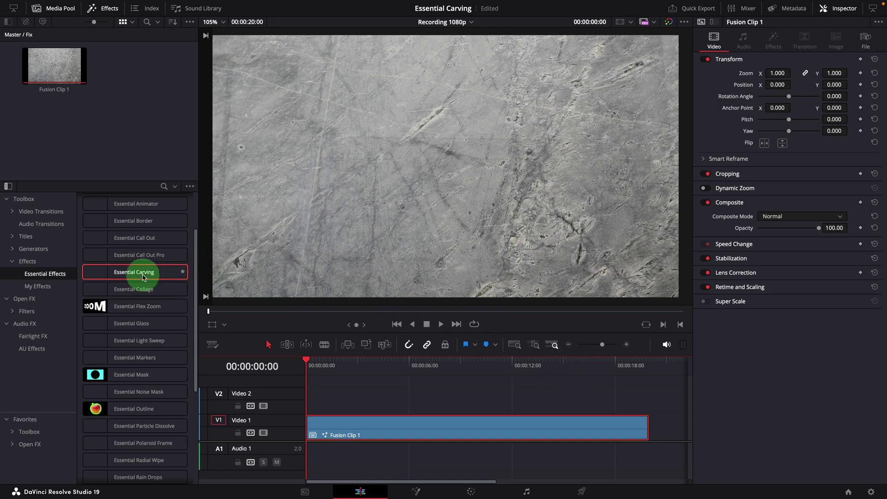
Apply Essential Carving to the stone clip and run Fix Layer Issues in DR V19
{"action": "left_click_drag", "start_coordinate": [144, 278], "coordinate": [493, 202]}
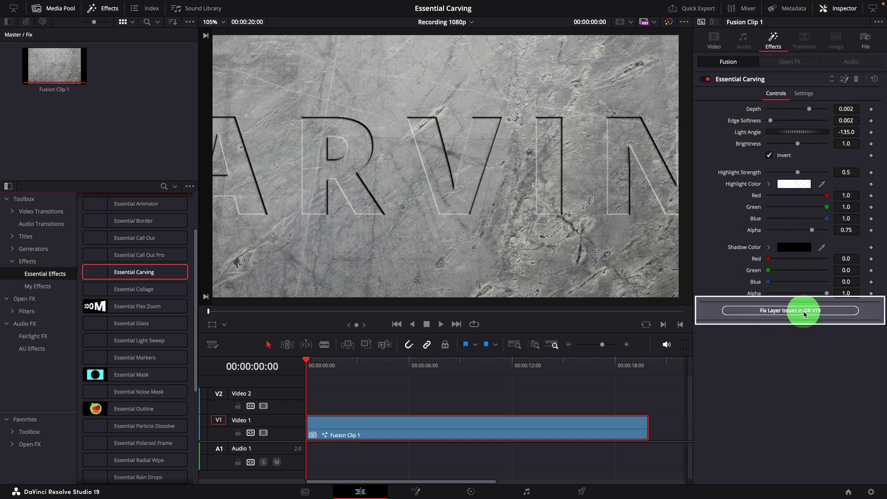
{"action": "left_click", "coordinate": [788, 312]}
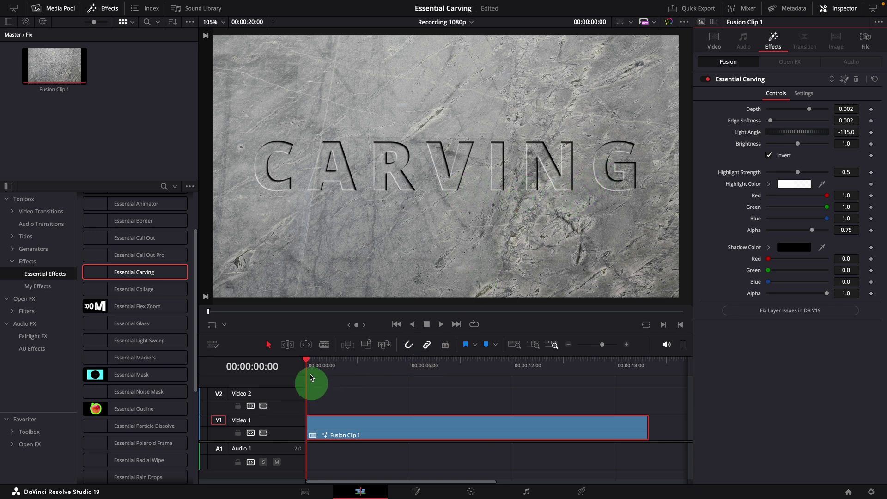
{"action": "left_click_drag", "start_coordinate": [311, 377], "coordinate": [514, 388]}
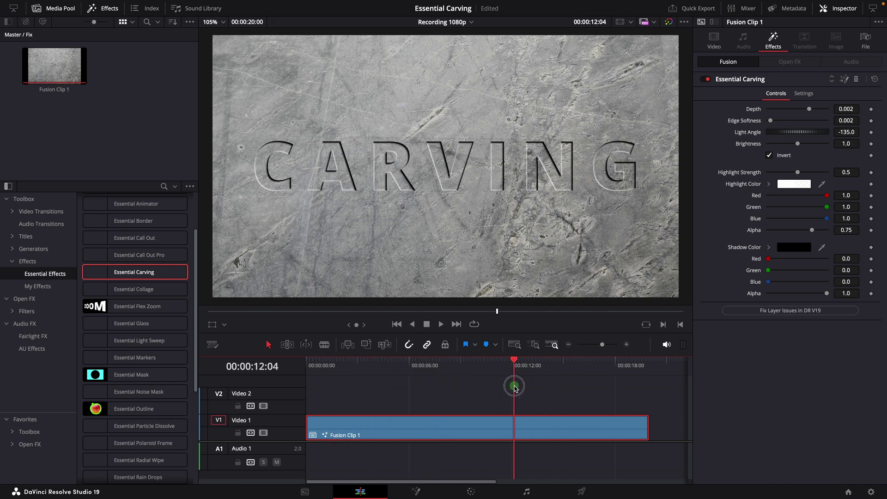